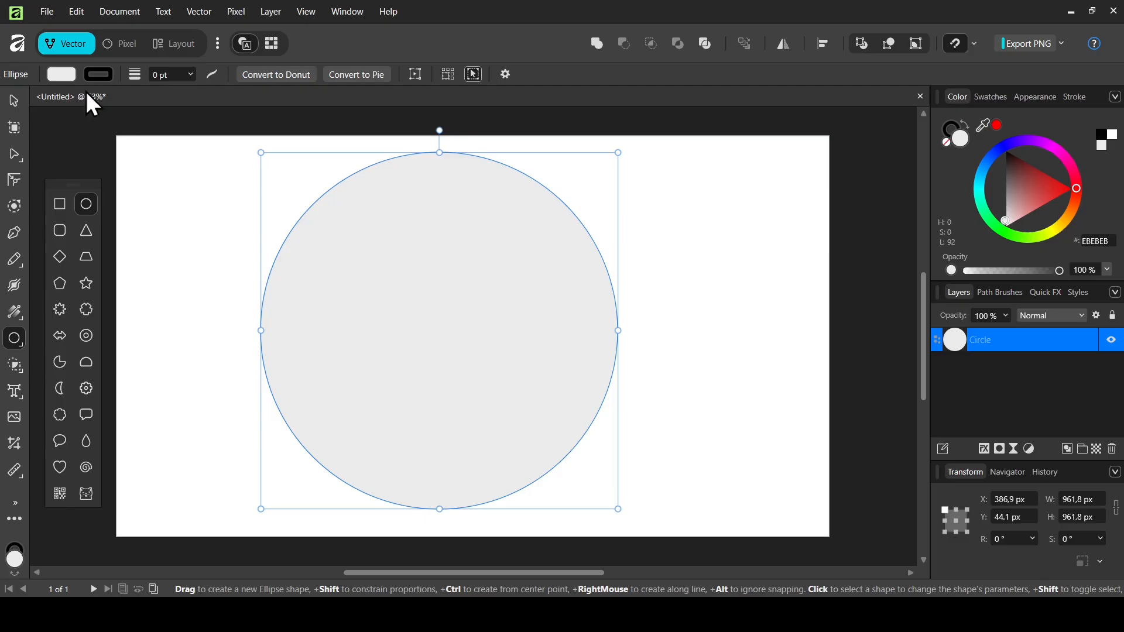
Remove the circle's fill and set its outline width to 1 pt.
click(62, 74)
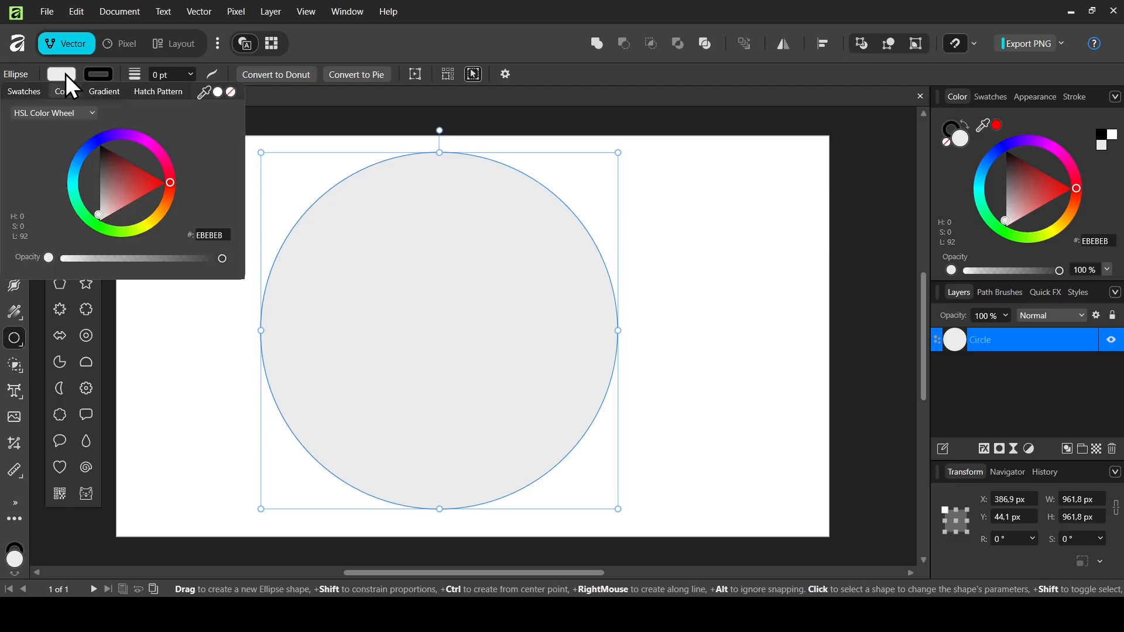
click(234, 94)
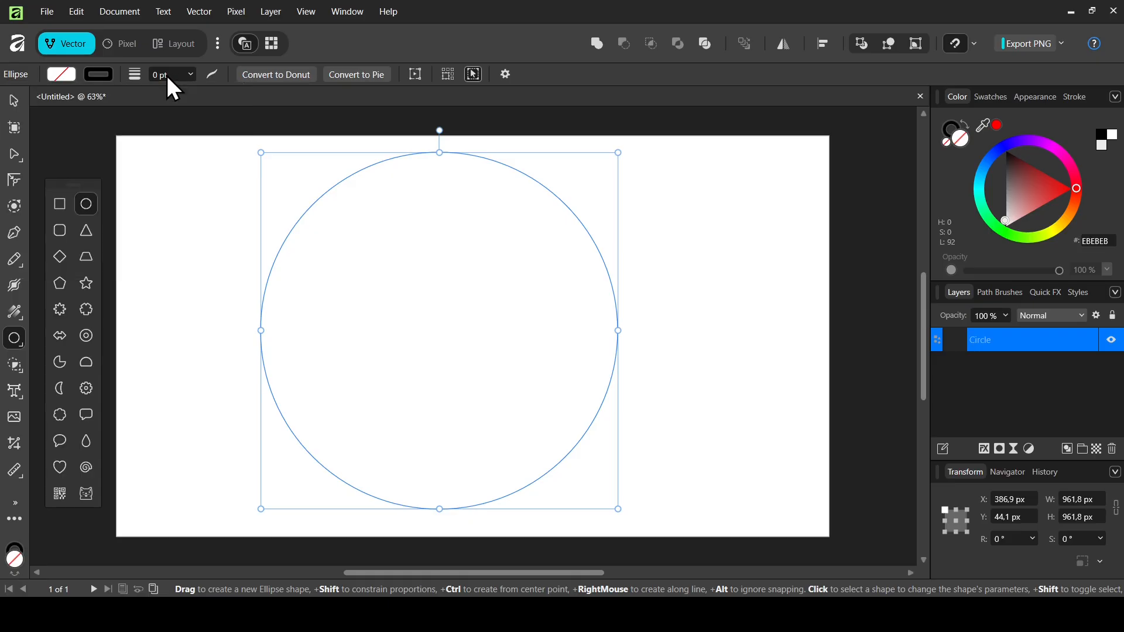
text(1)
key(Return)
click(14, 101)
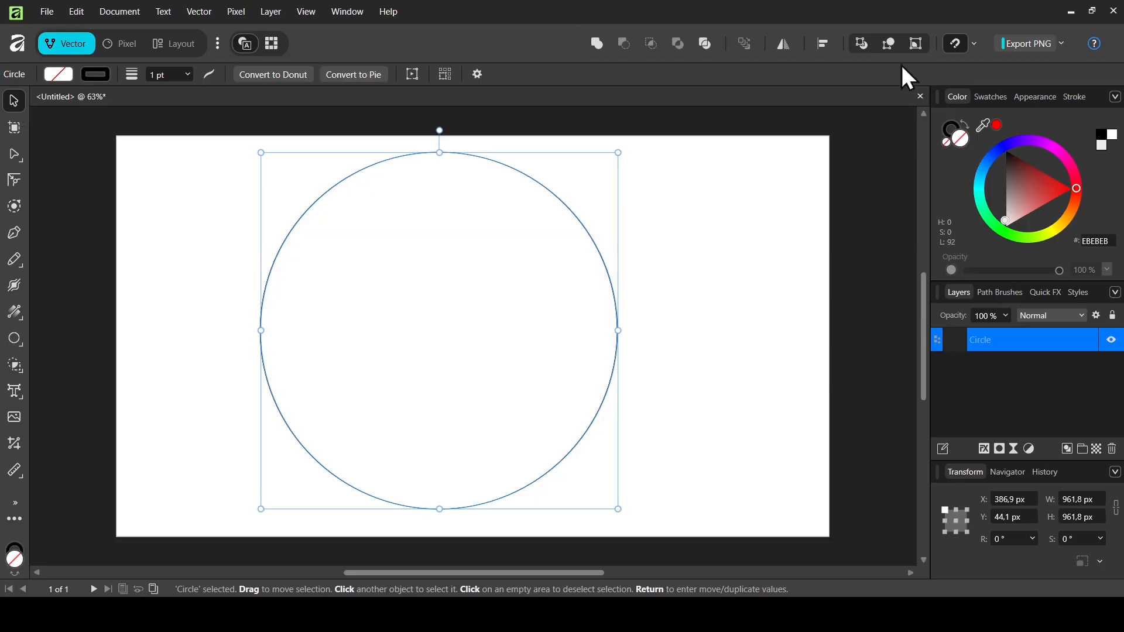
Check the page and object snapping options and snap the circle to the centre of the page.
click(976, 44)
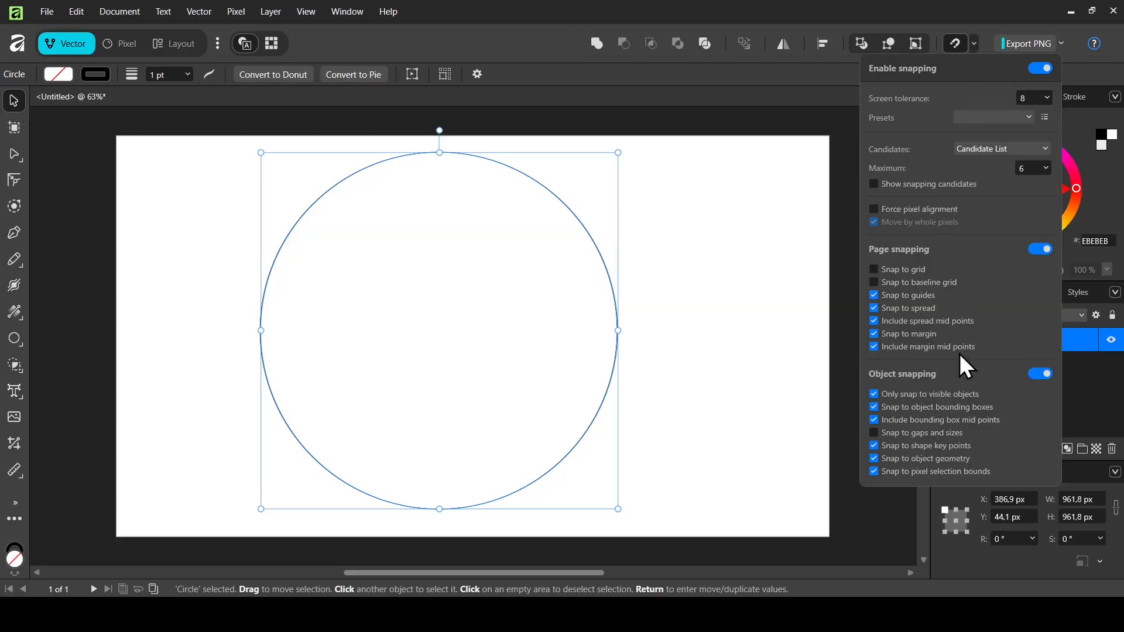
click(740, 3)
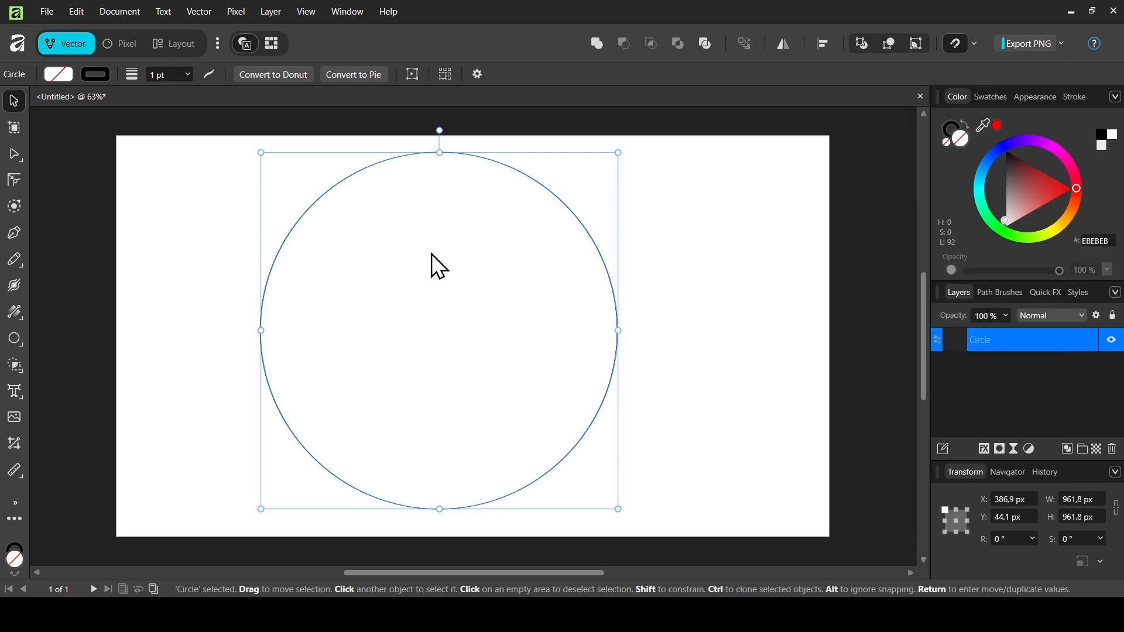
drag(432, 254, 467, 259)
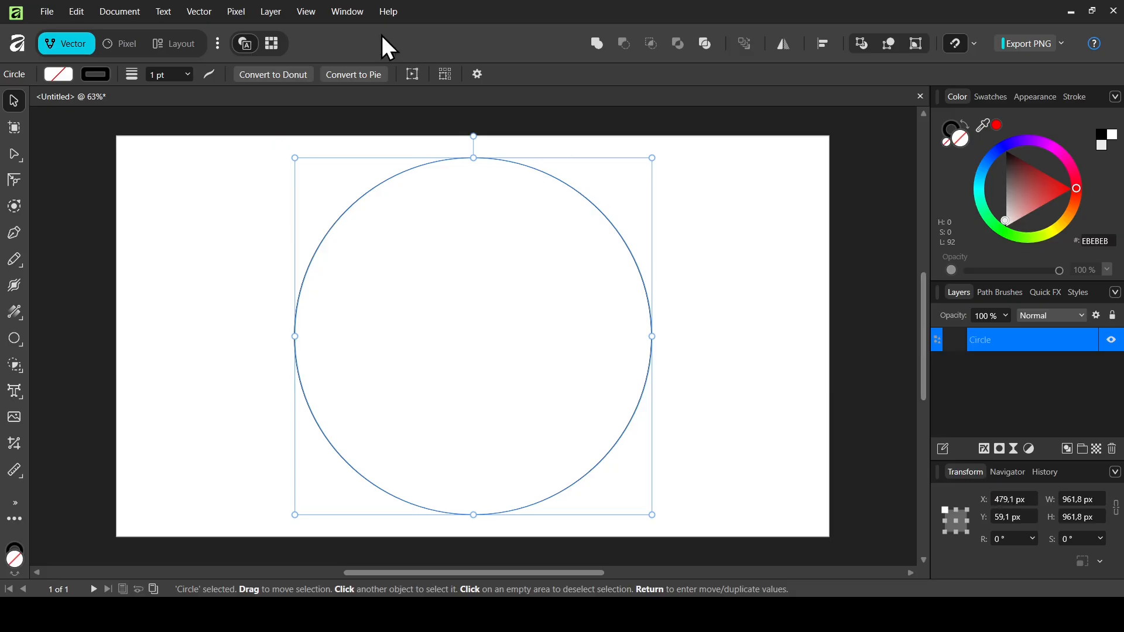
click(349, 18)
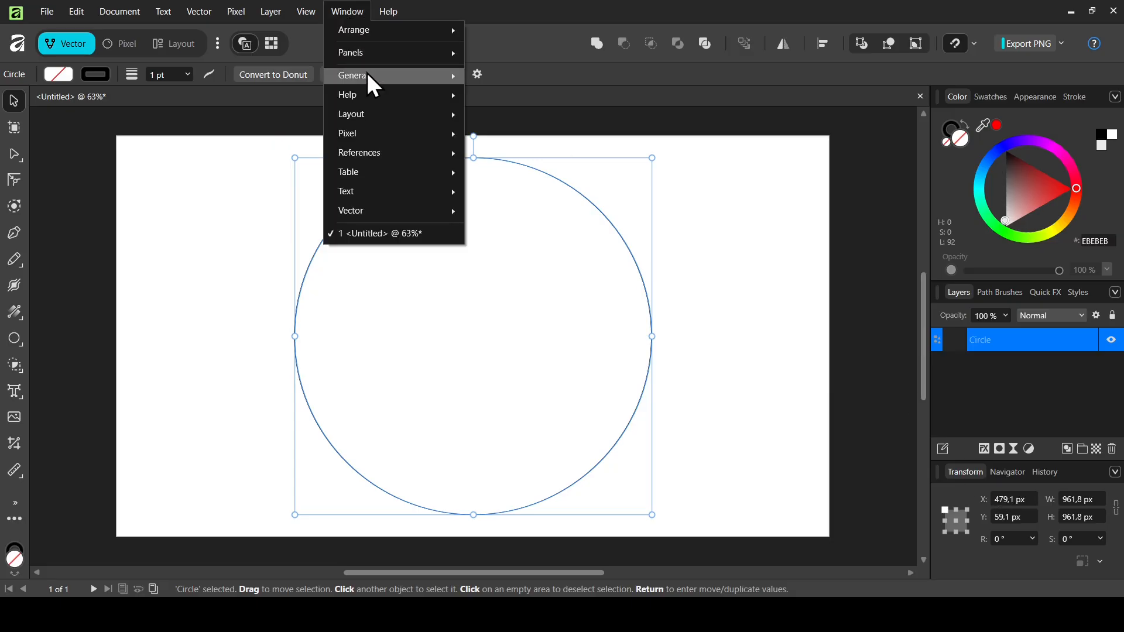
mouse_move(369, 77)
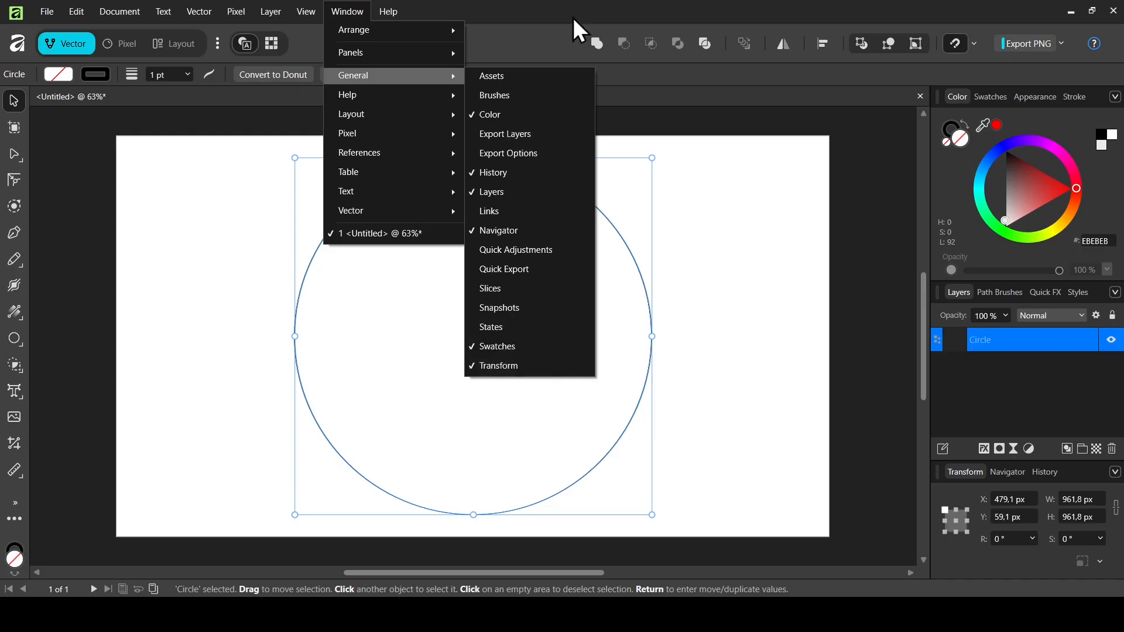
click(644, 15)
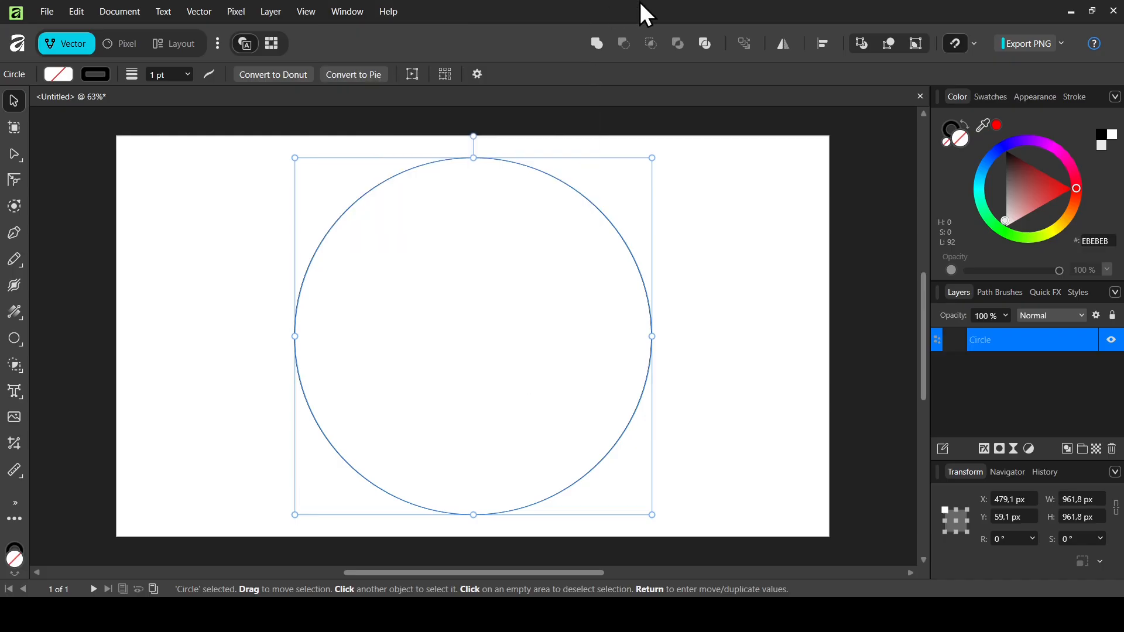
Resize the circle from its centre to 900 px wide with the aspect ratio locked.
click(958, 524)
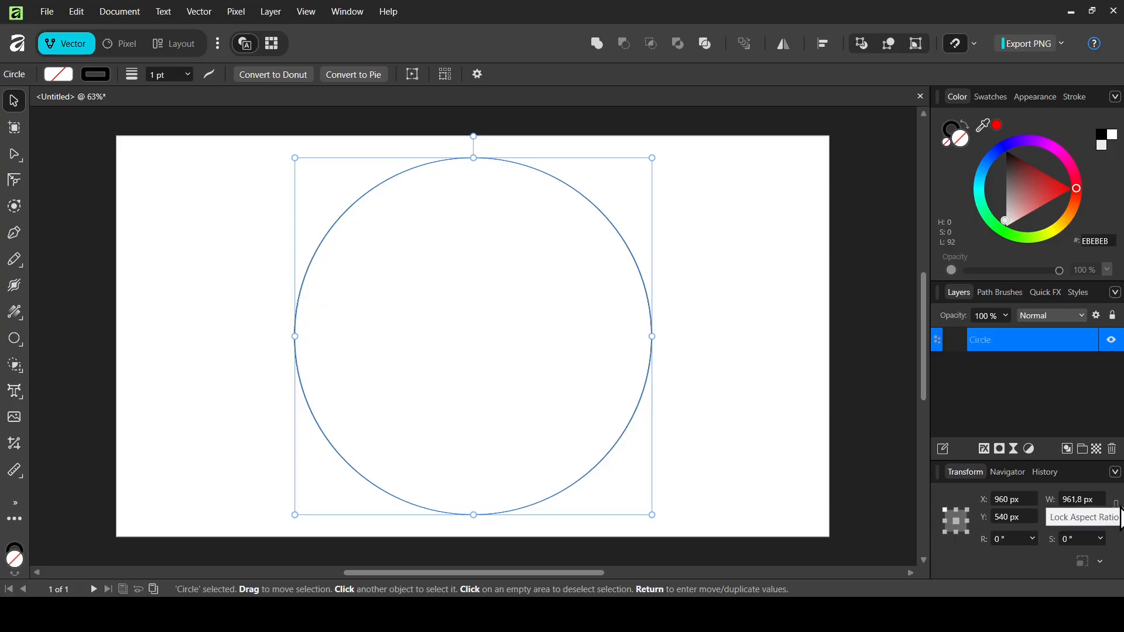
click(1116, 508)
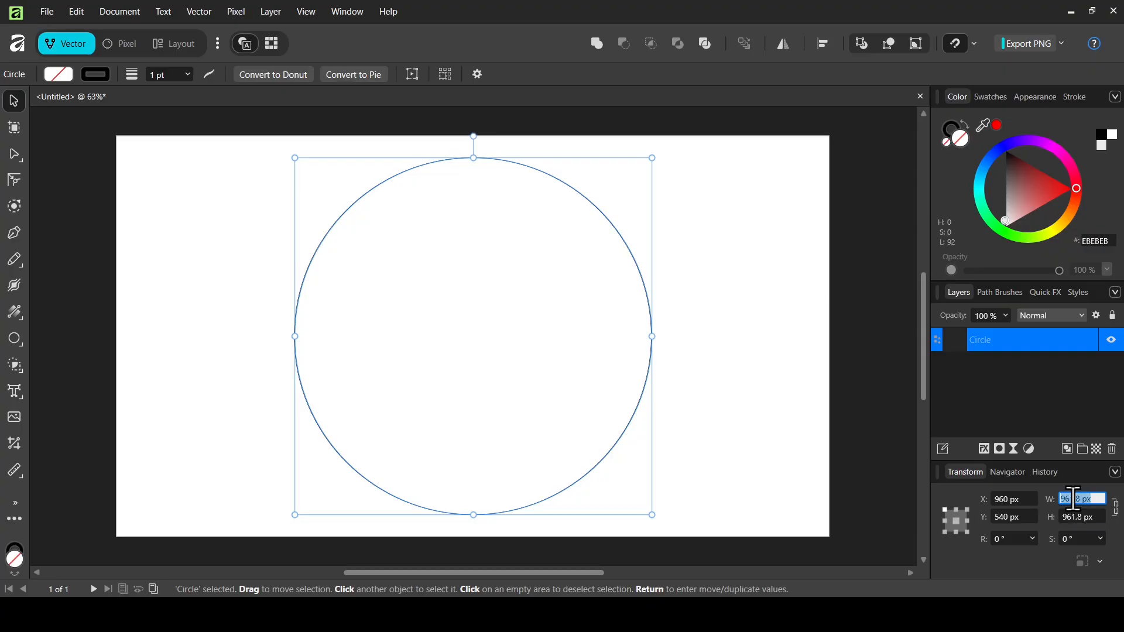
text(900)
key(Return)
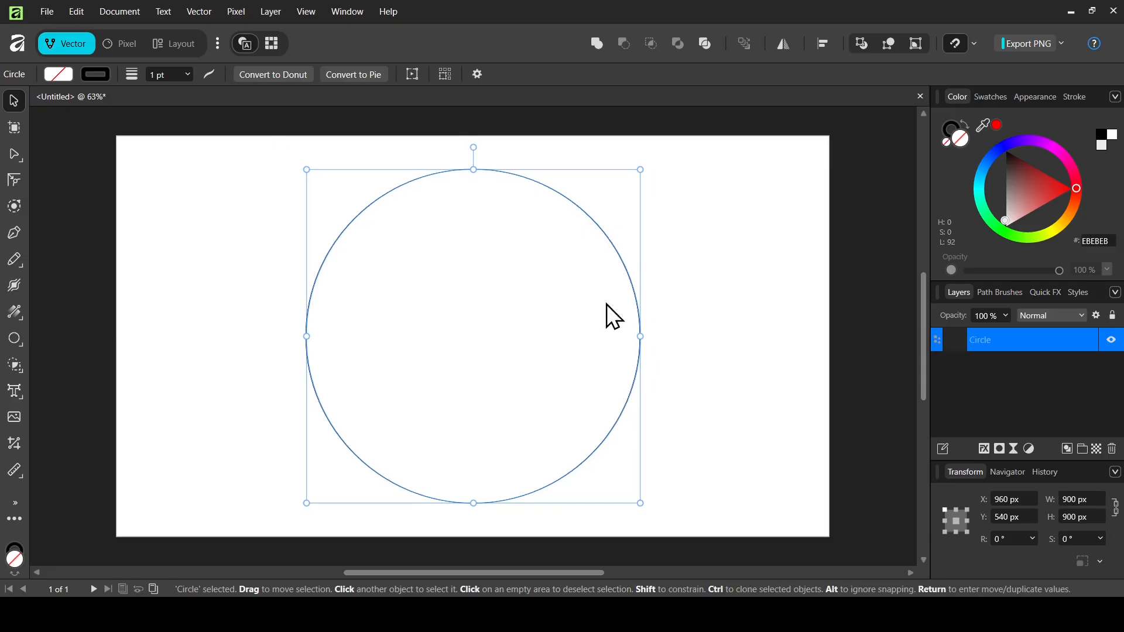
Duplicate the circle at 300 px wide and place the copy against the inside top of the large circle.
key(ctrl+j)
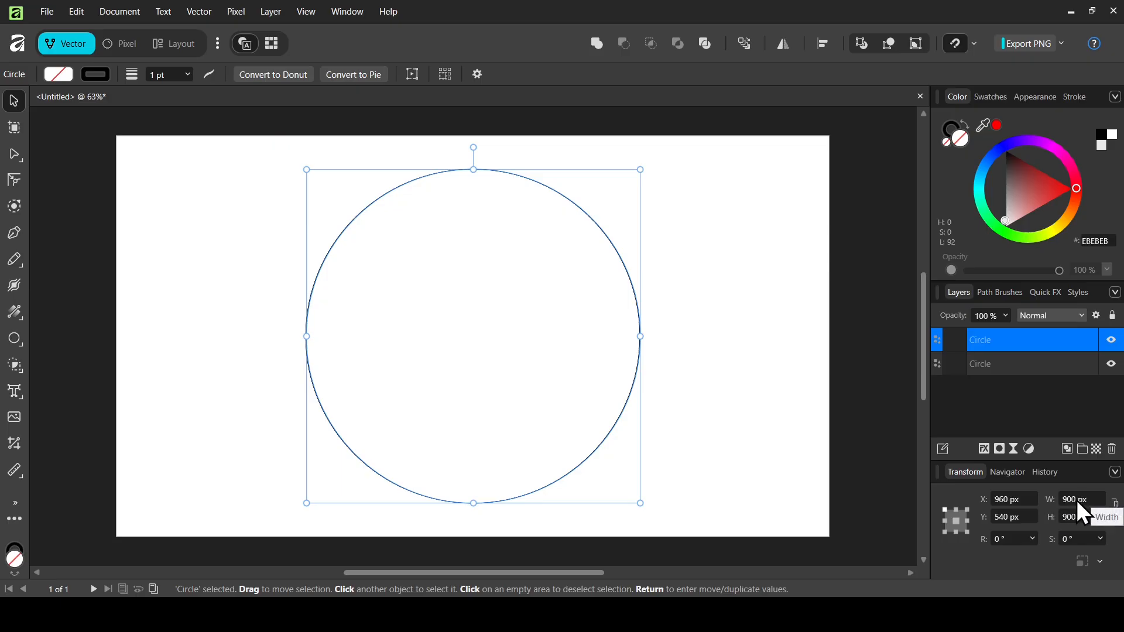
click(1092, 499)
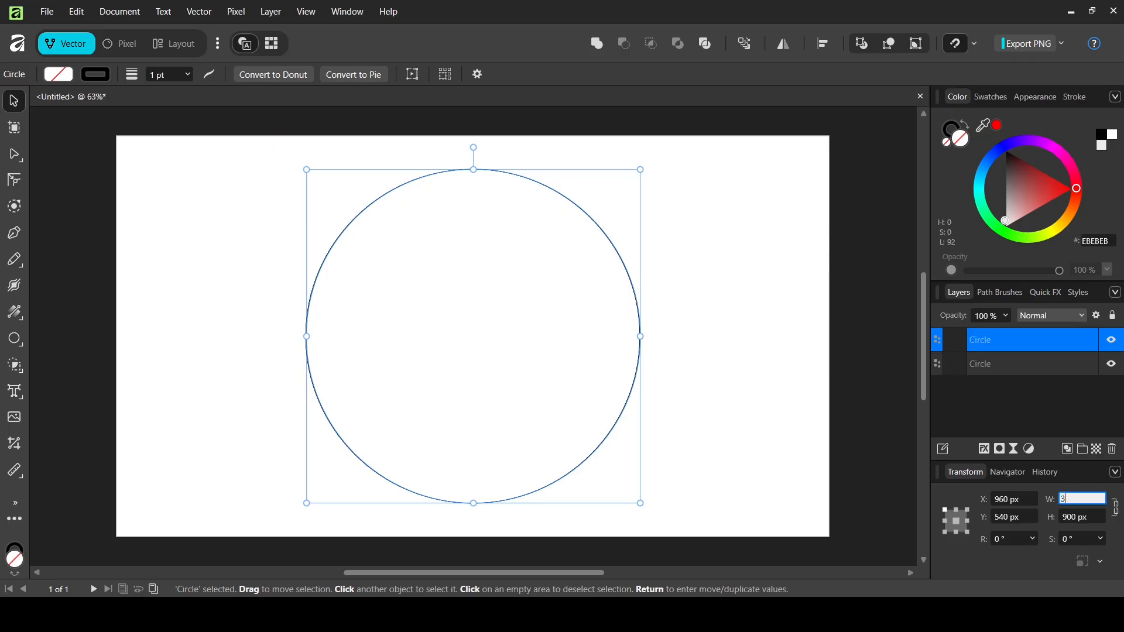
text(300)
key(Return)
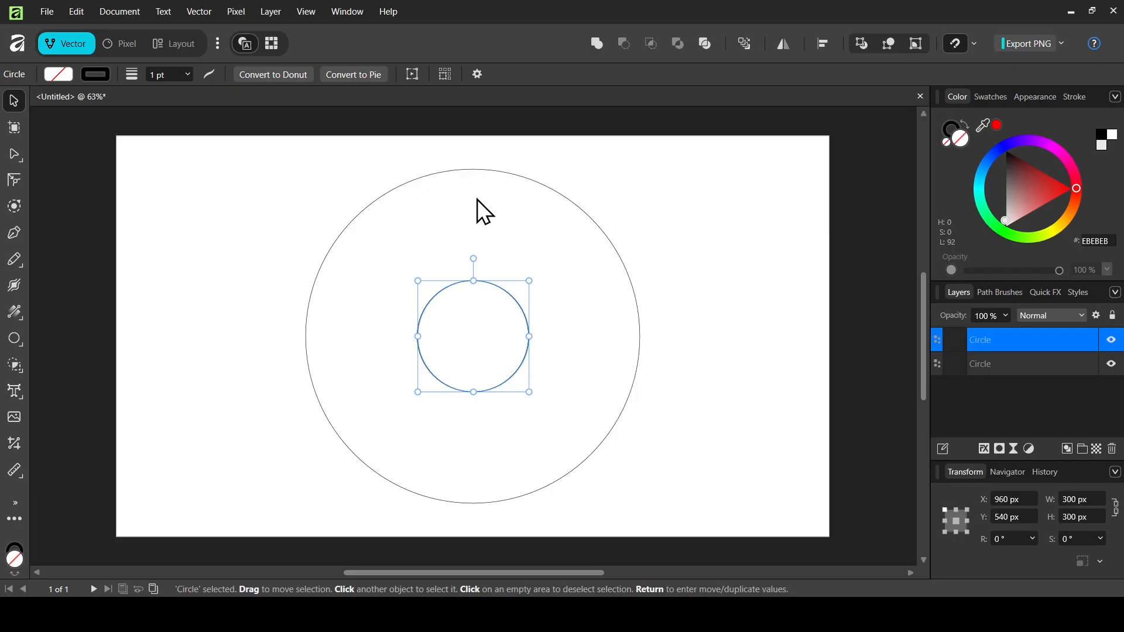
drag(479, 339, 487, 229)
Enable the transform origin and place the small circle's origin at the centre of the large circle.
click(477, 75)
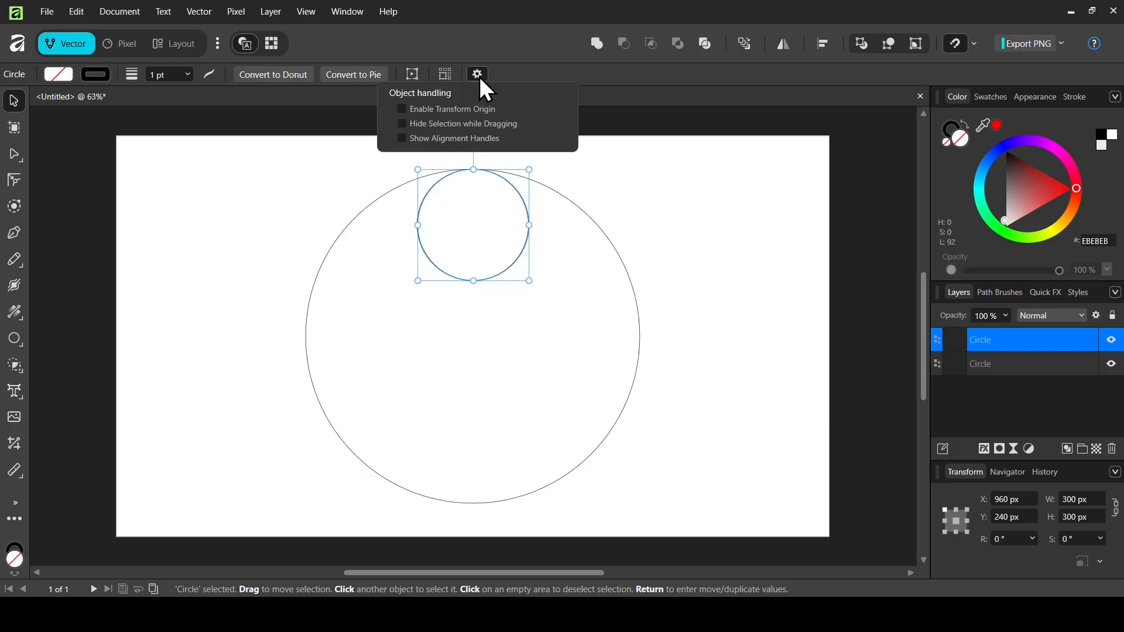
click(460, 108)
click(472, 226)
drag(471, 226, 473, 338)
Duplicate the small circle around the large circle's centre with 5 copies and a rotation of 60°.
key(Return)
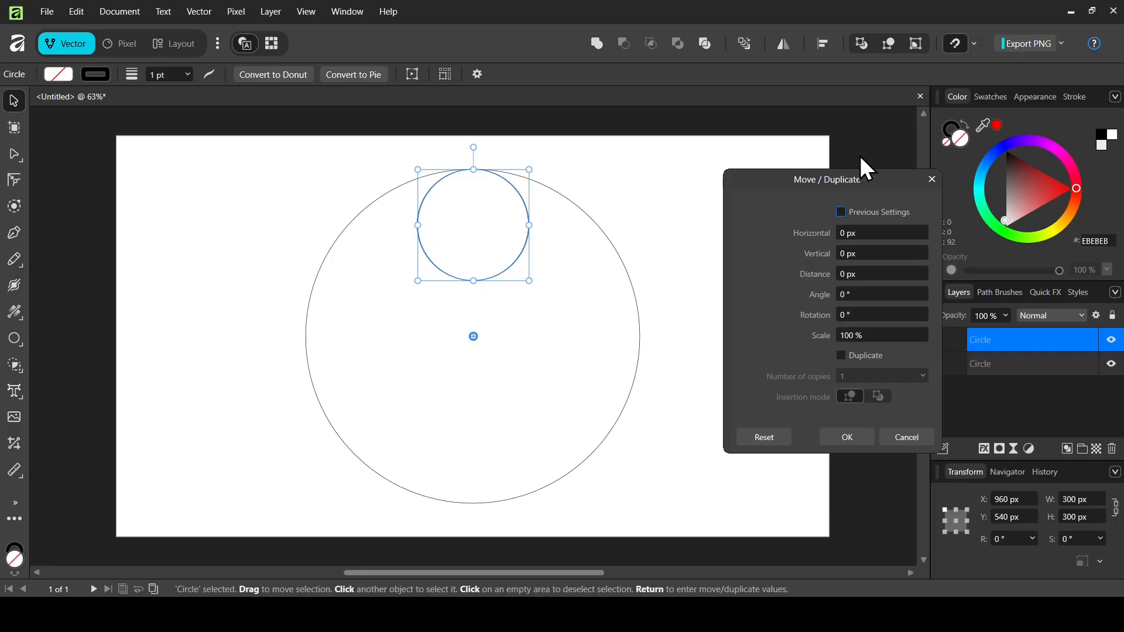
drag(884, 184, 805, 169)
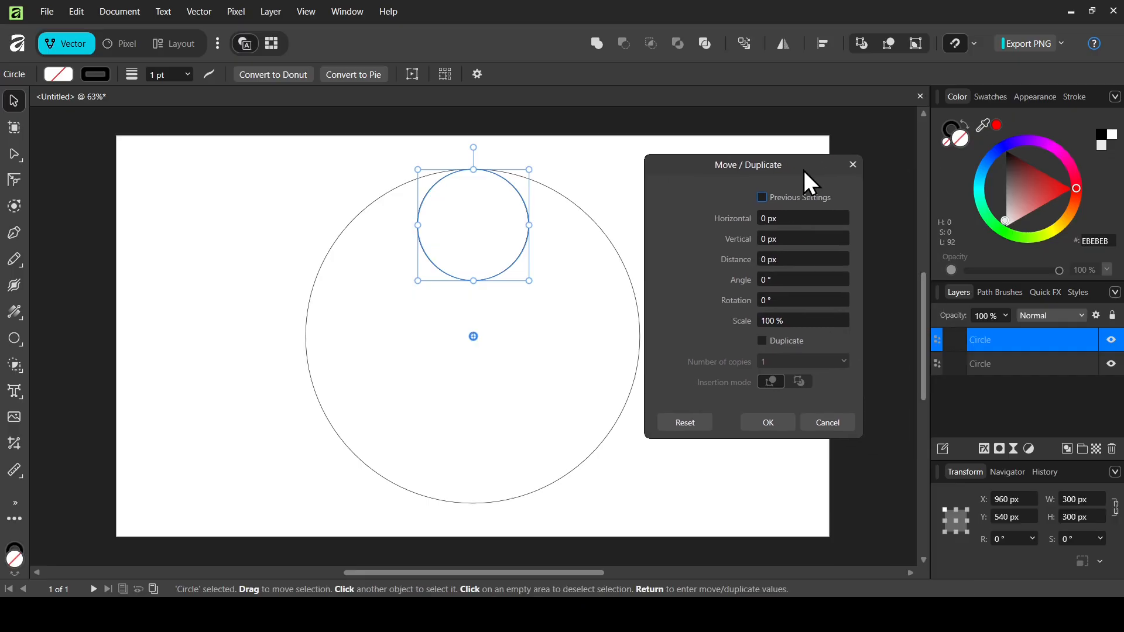
click(790, 343)
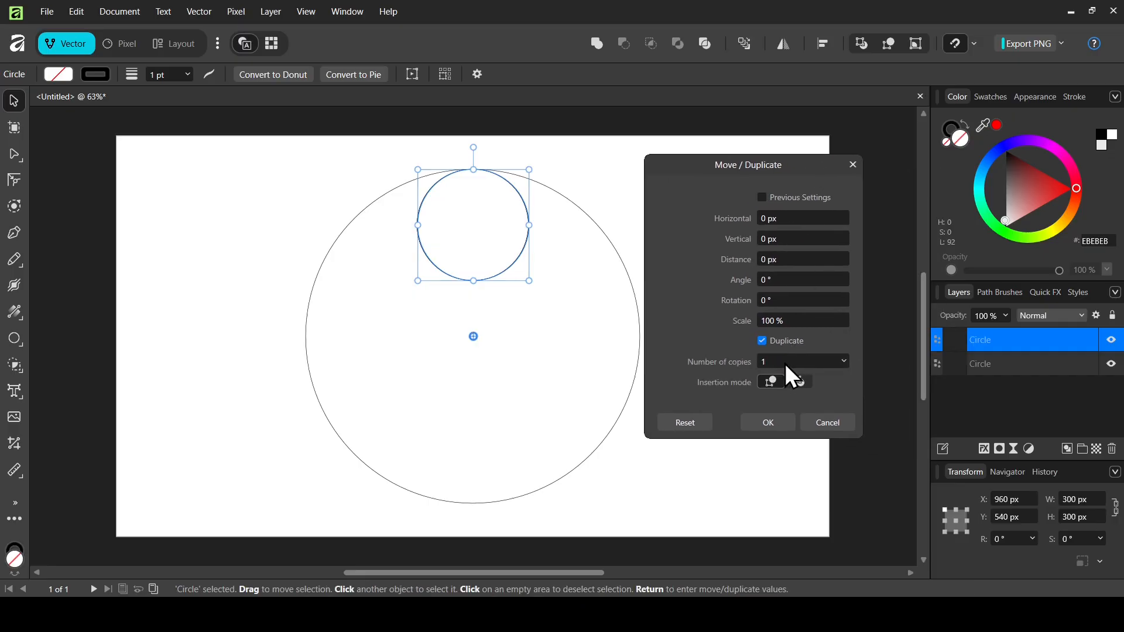
click(786, 363)
text(5)
click(799, 300)
text(6)
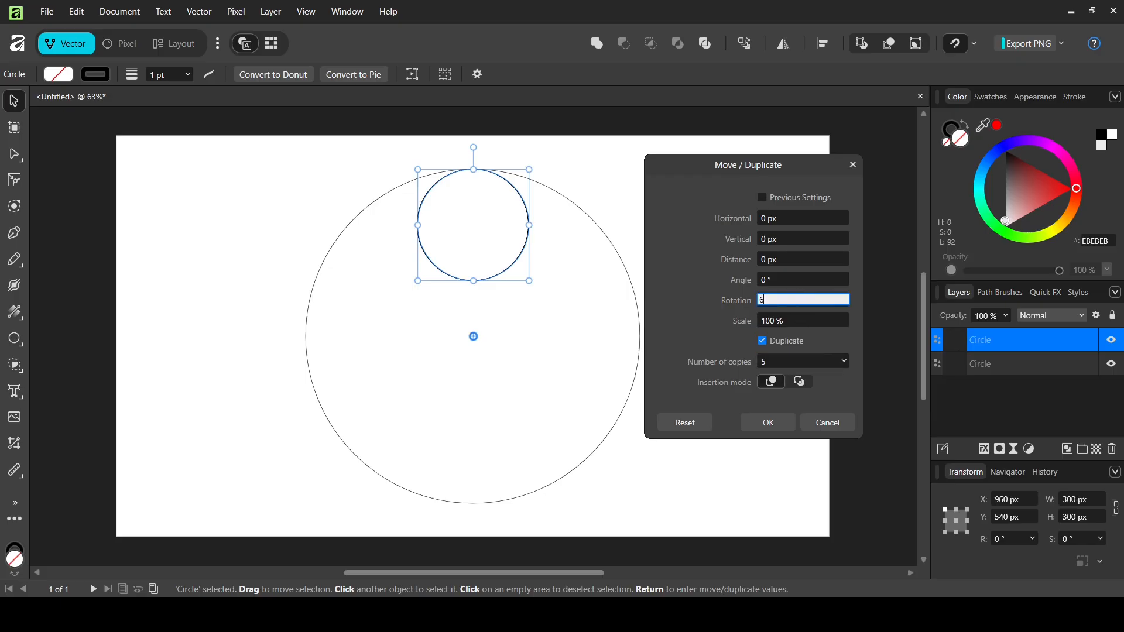
text(0)
key(Return)
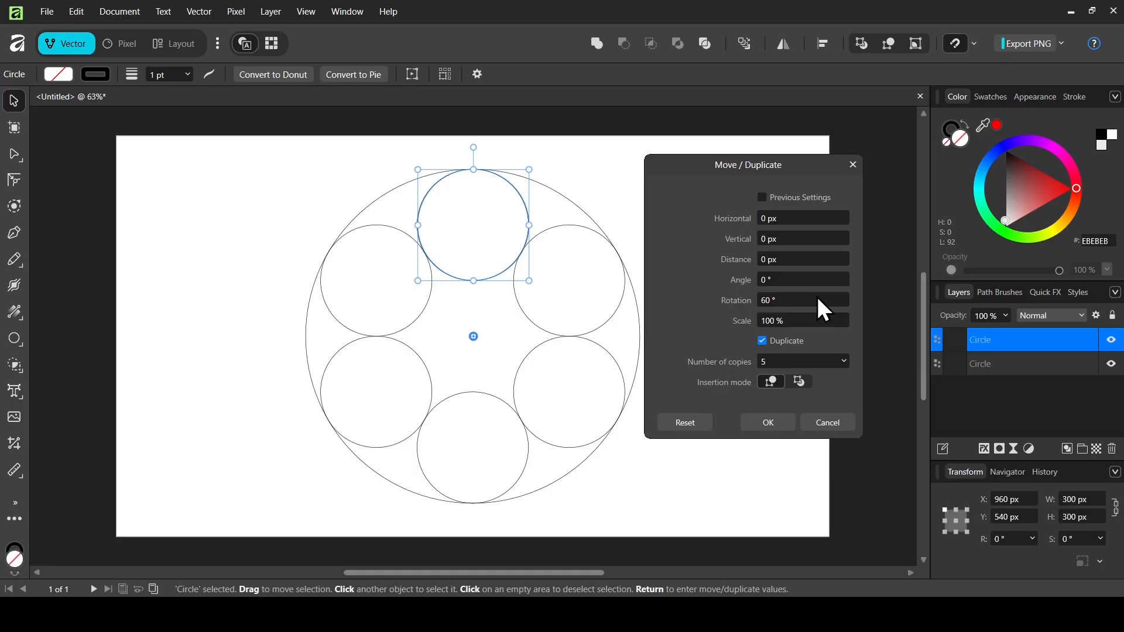
click(768, 423)
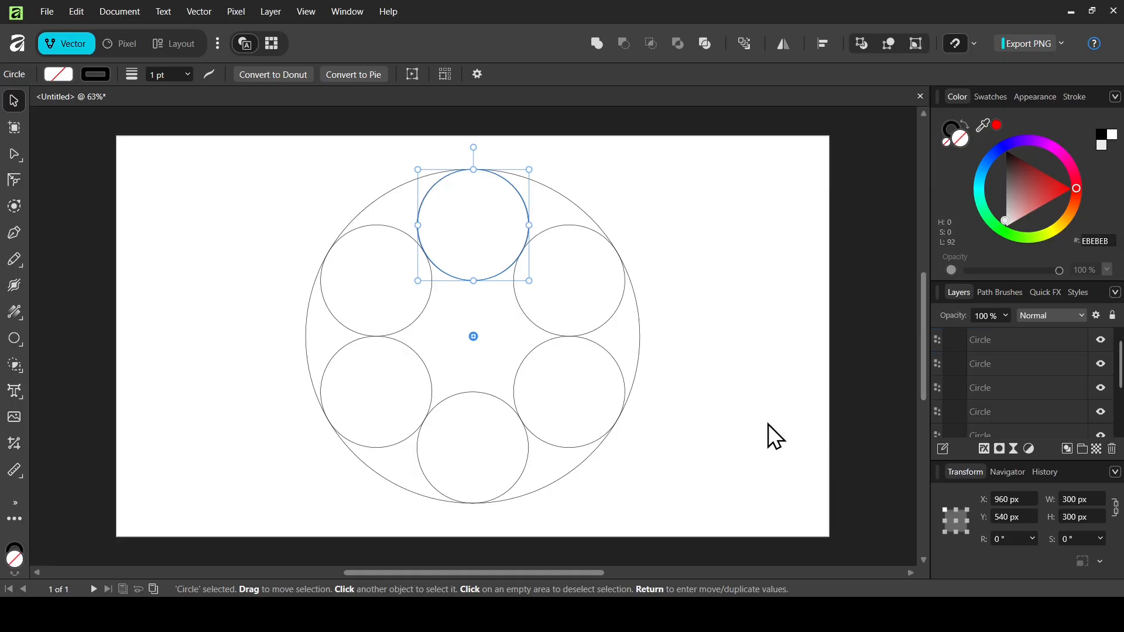
Shrink the large outer circle by 1 px to 899 px, keeping its centre and proportions.
click(638, 336)
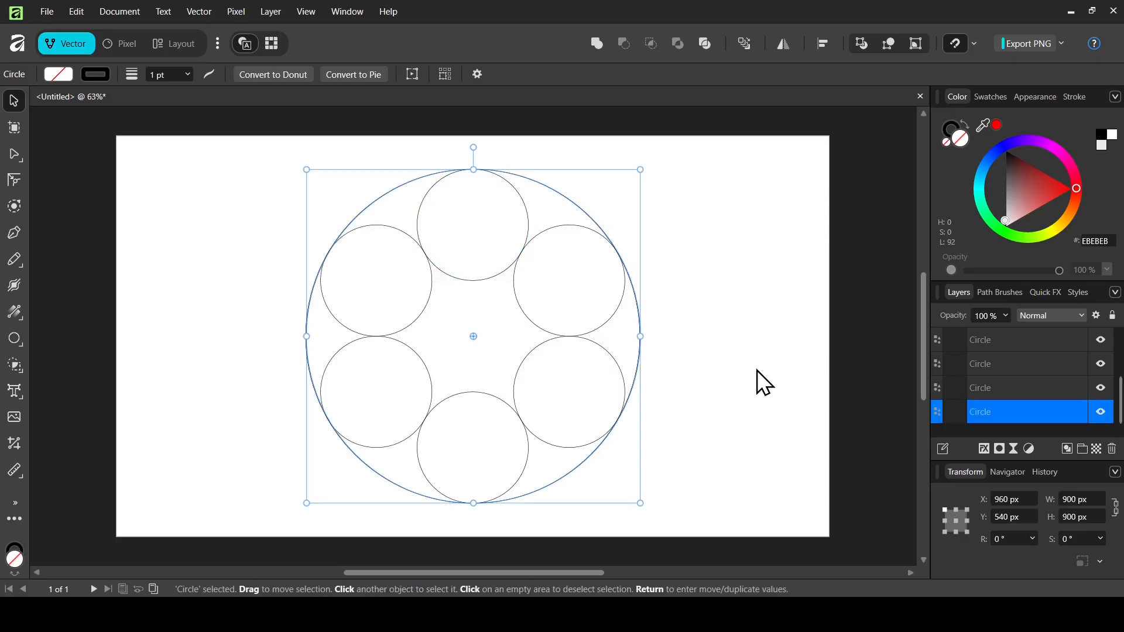
click(1097, 502)
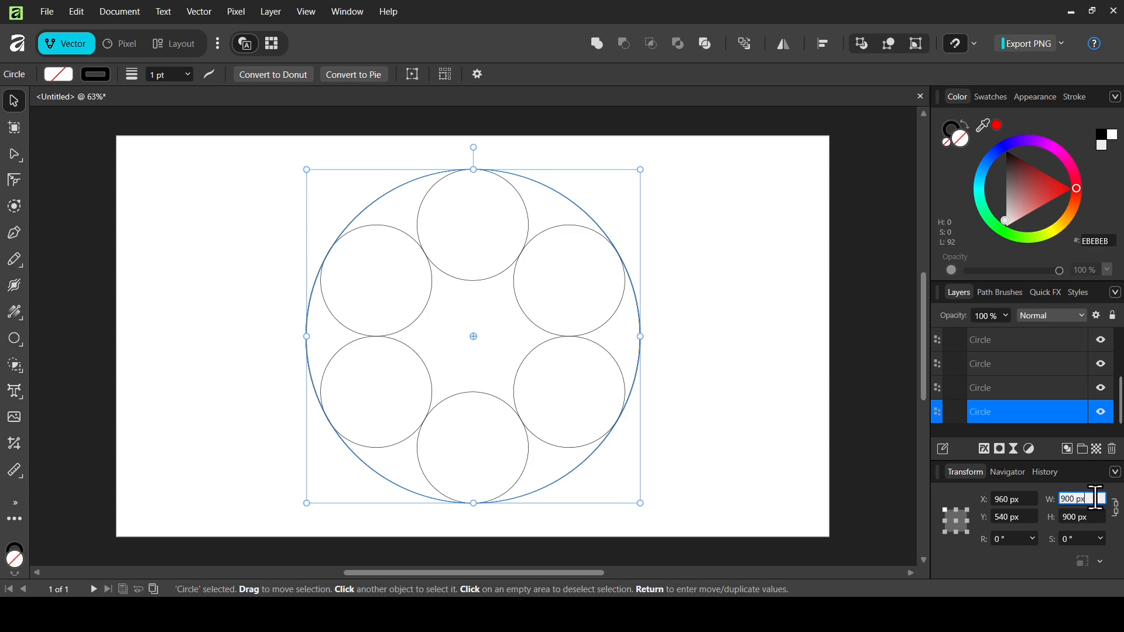
text(-1)
key(Return)
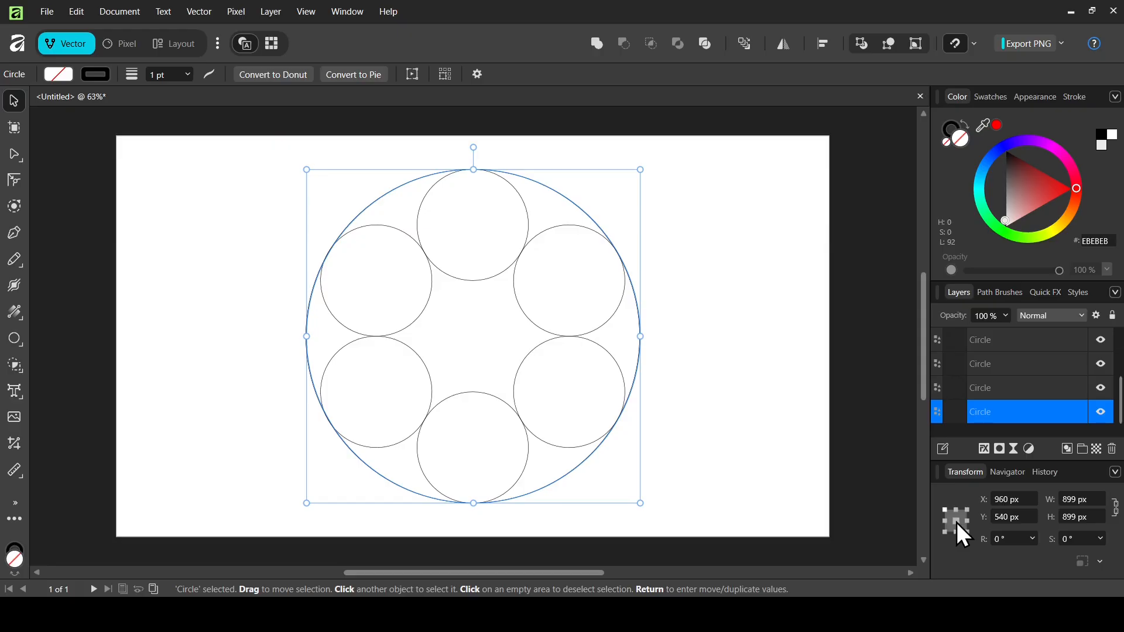
Use the Shape Builder on all seven circles to merge the top circle with the adjacent upper-right gap into one teardrop shape.
drag(194, 151, 738, 529)
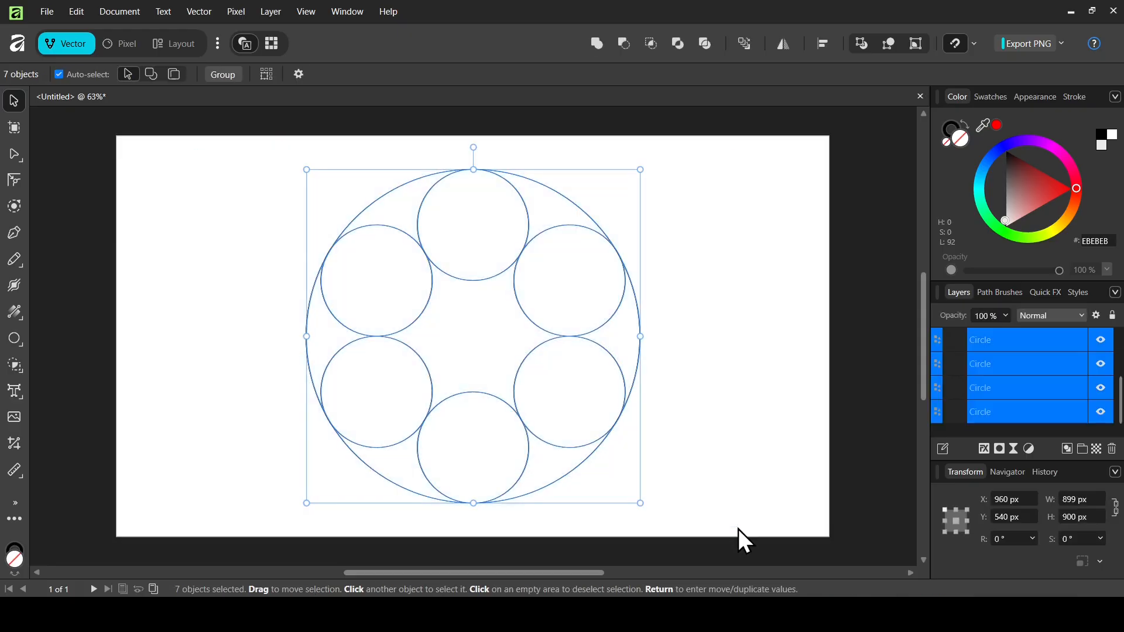
click(18, 366)
click(89, 369)
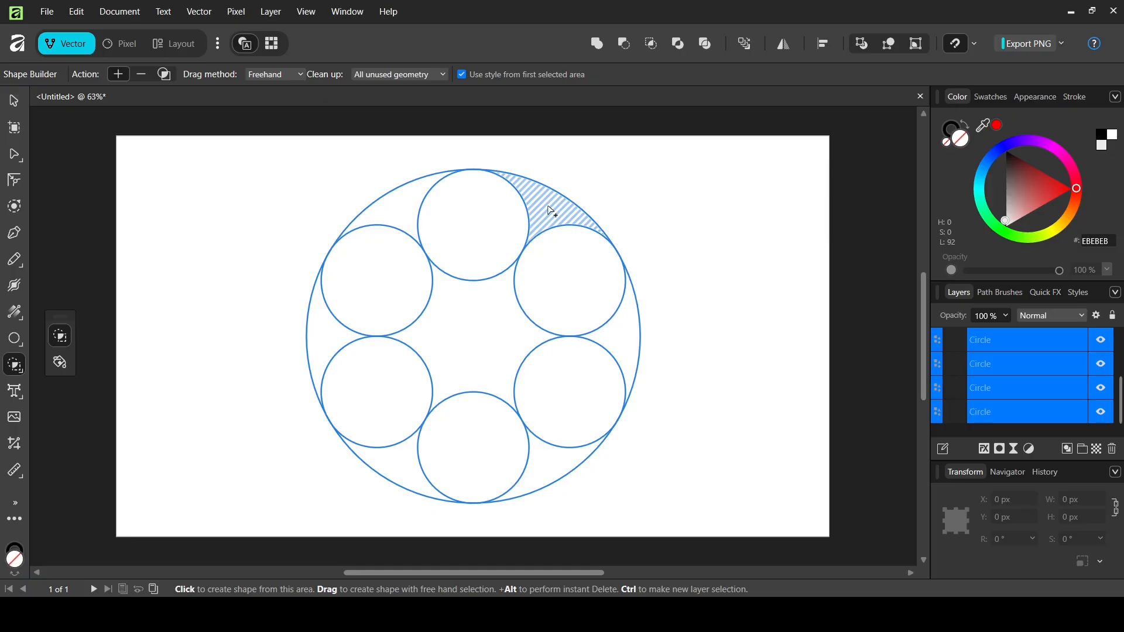
mouse_move(550, 211)
mouse_down()
mouse_move(517, 199)
mouse_move(480, 223)
mouse_up()
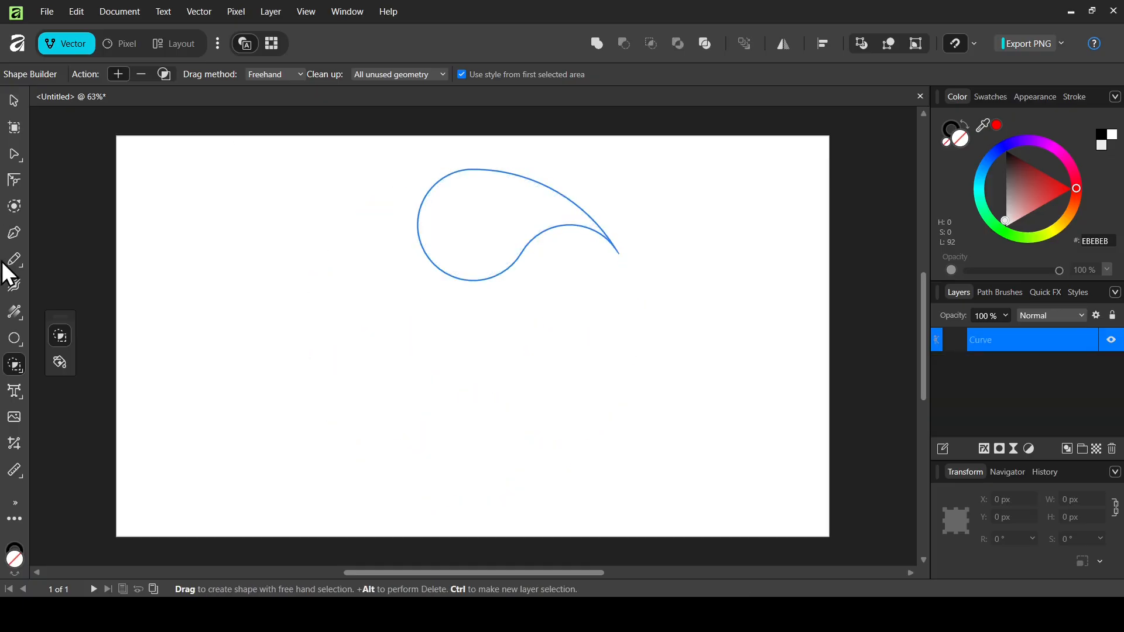
Apply a linear gradient fill to the teardrop shape, running from its round side to its pointed tip.
right_click(12, 312)
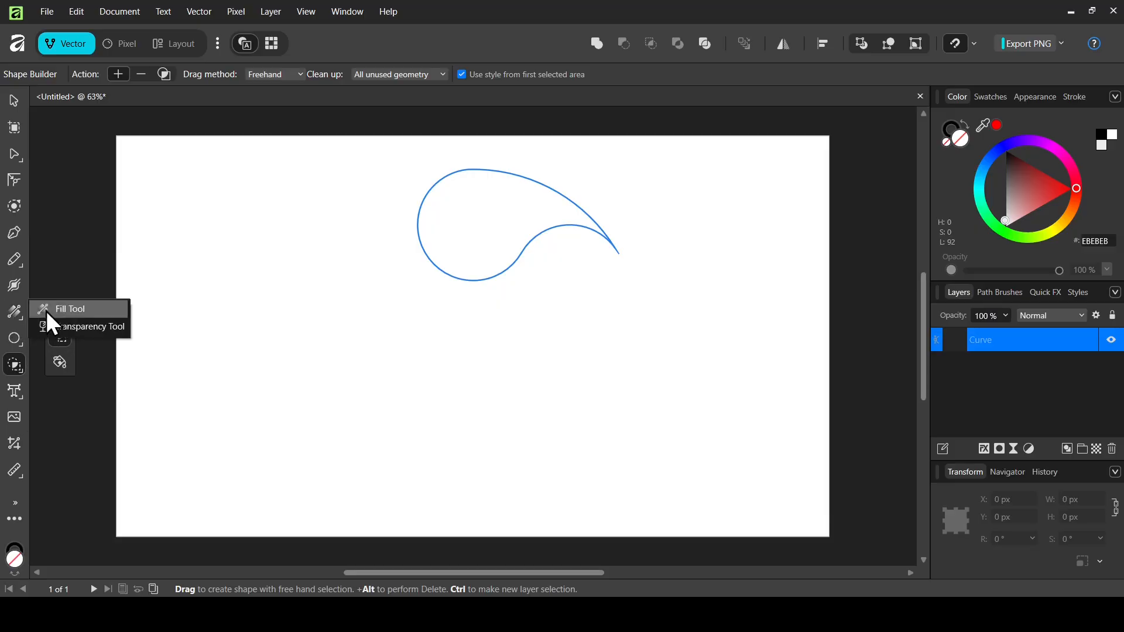
click(78, 311)
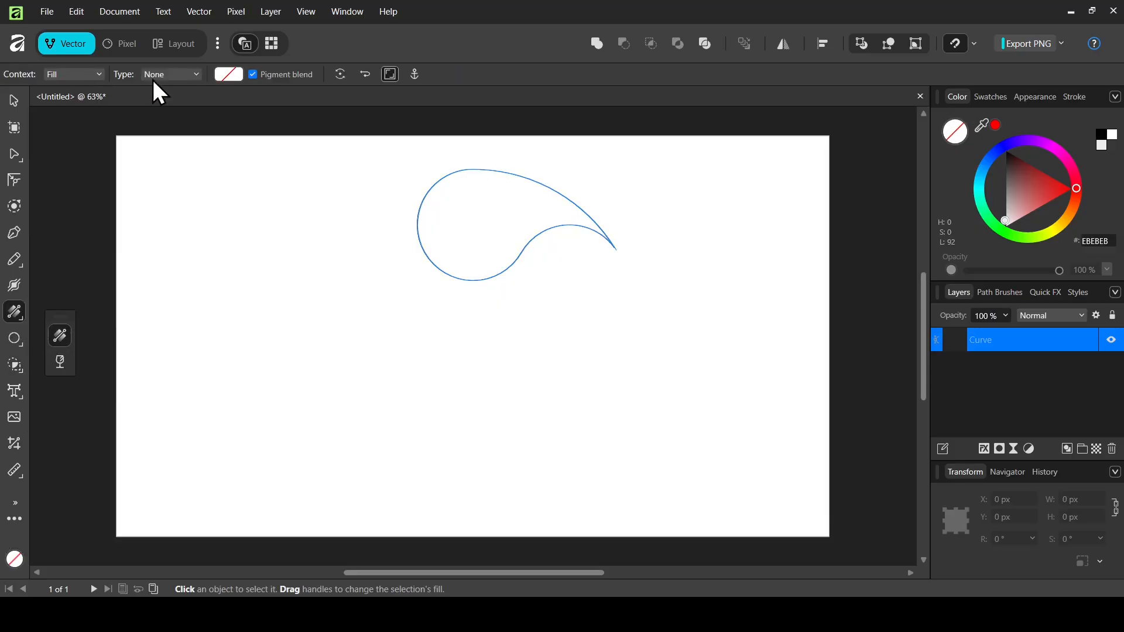
click(188, 75)
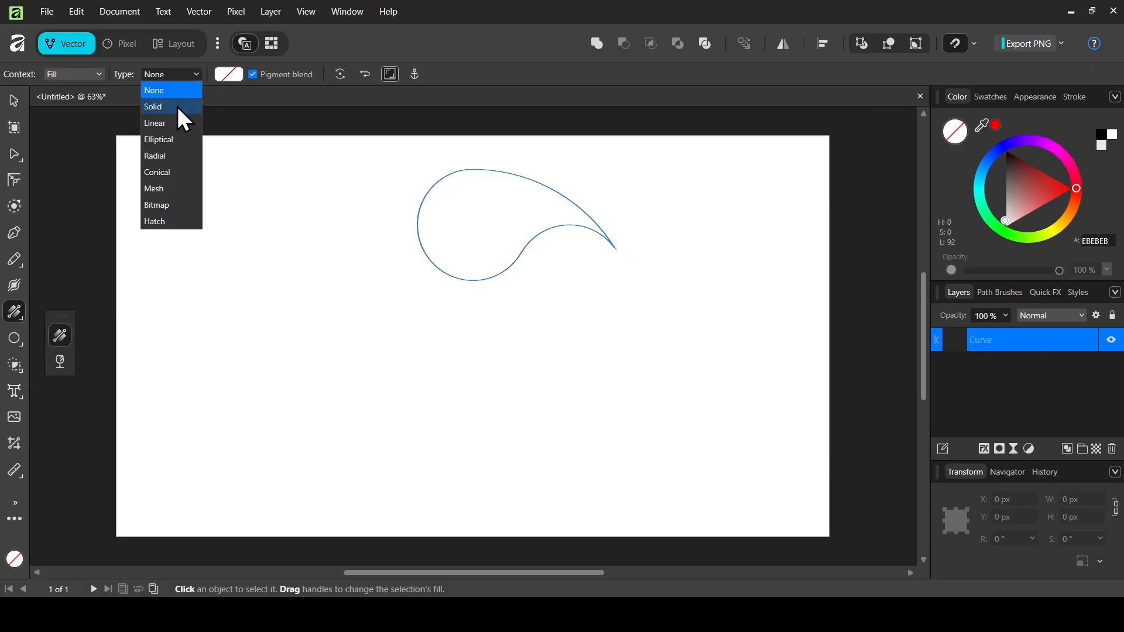
click(171, 123)
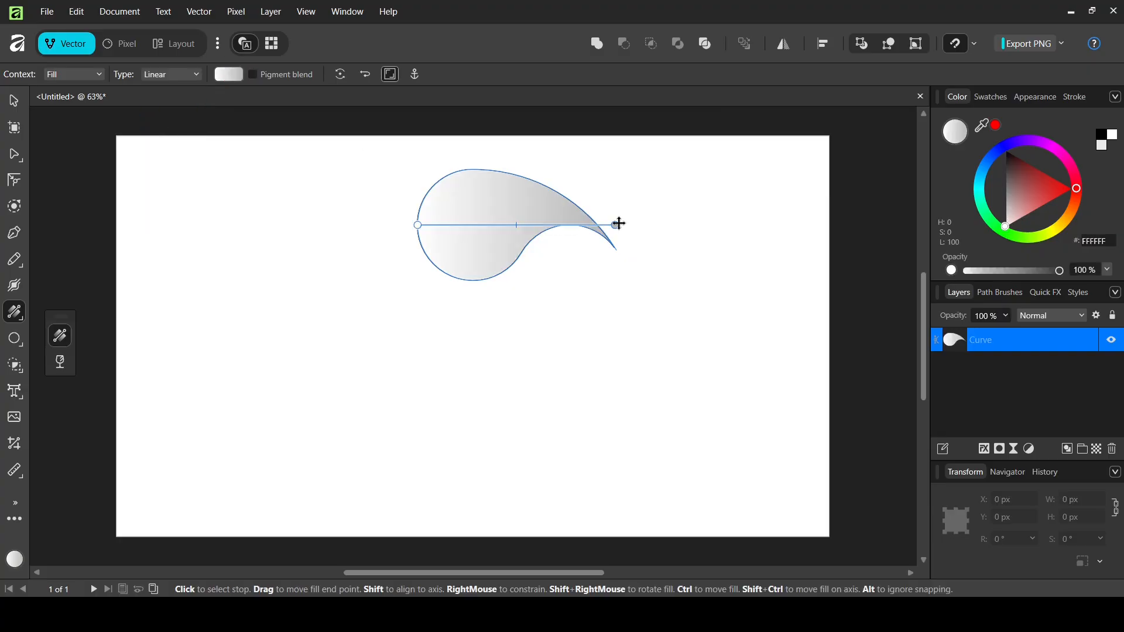
drag(614, 227, 614, 247)
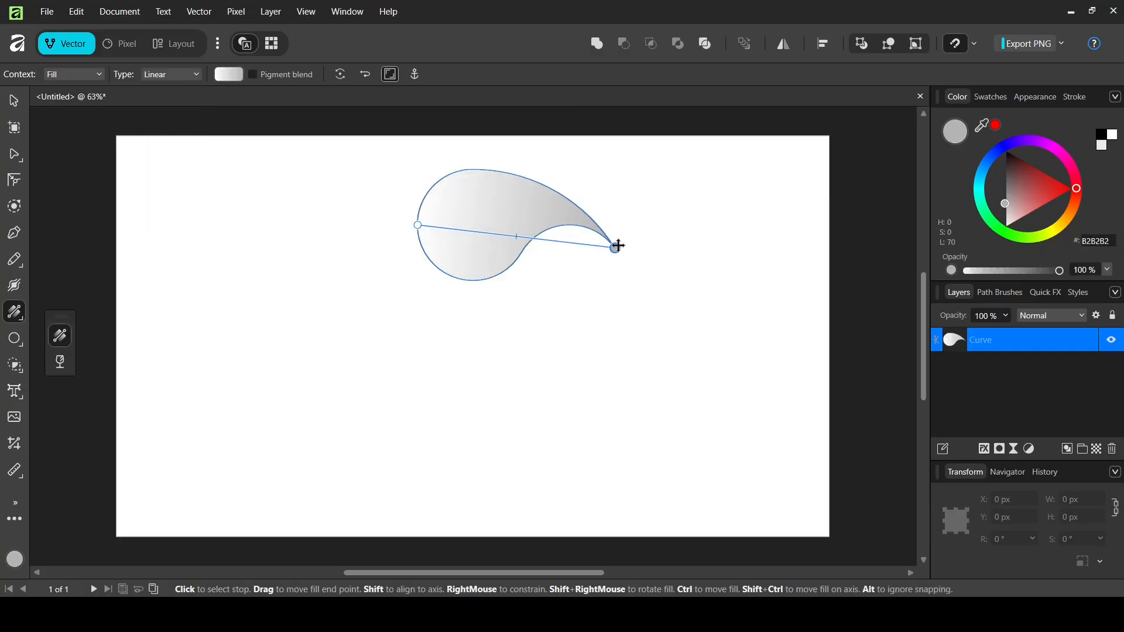
Recolour the teardrop's gradient with yellow at the pointed tip and orange-red FF3C00 at the round side.
click(1058, 237)
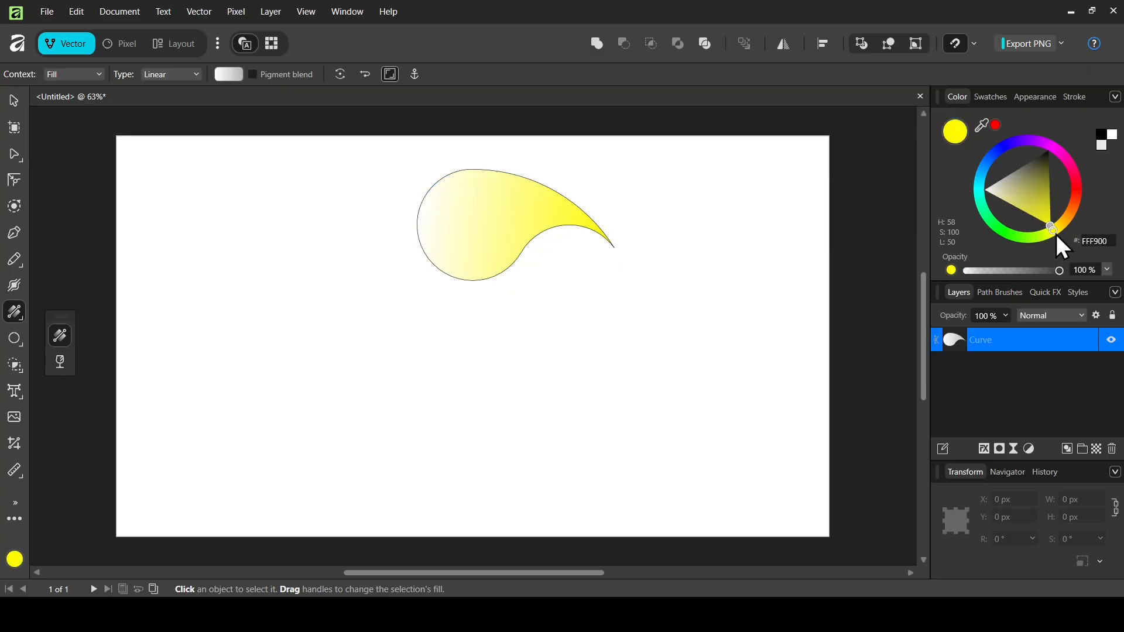
click(418, 226)
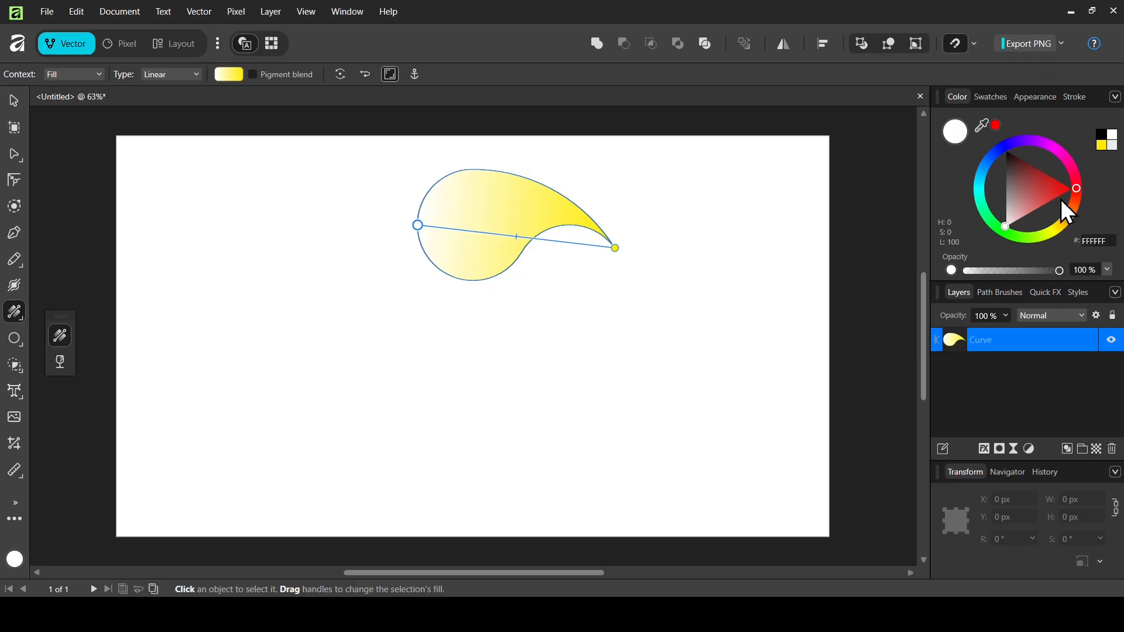
click(1065, 219)
drag(1065, 220, 1082, 202)
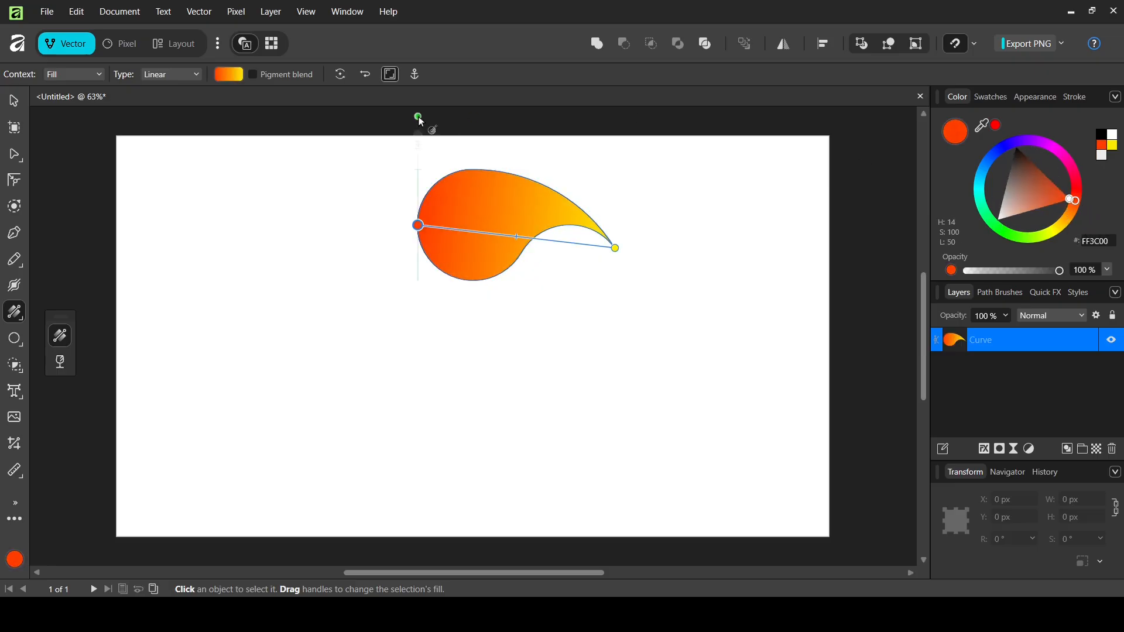
Set the teardrop's stroke width to 0 pt.
click(15, 100)
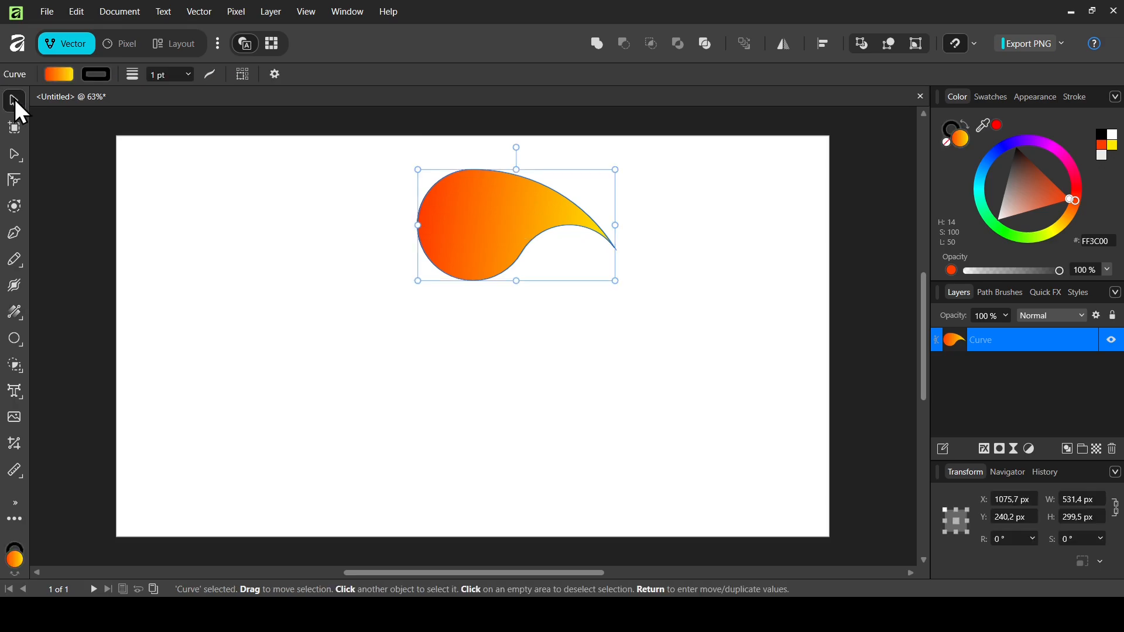
click(161, 75)
key(Return)
Enable the teardrop's transform origin and move it to the page centre at X 960 px, Y 540 px.
click(275, 73)
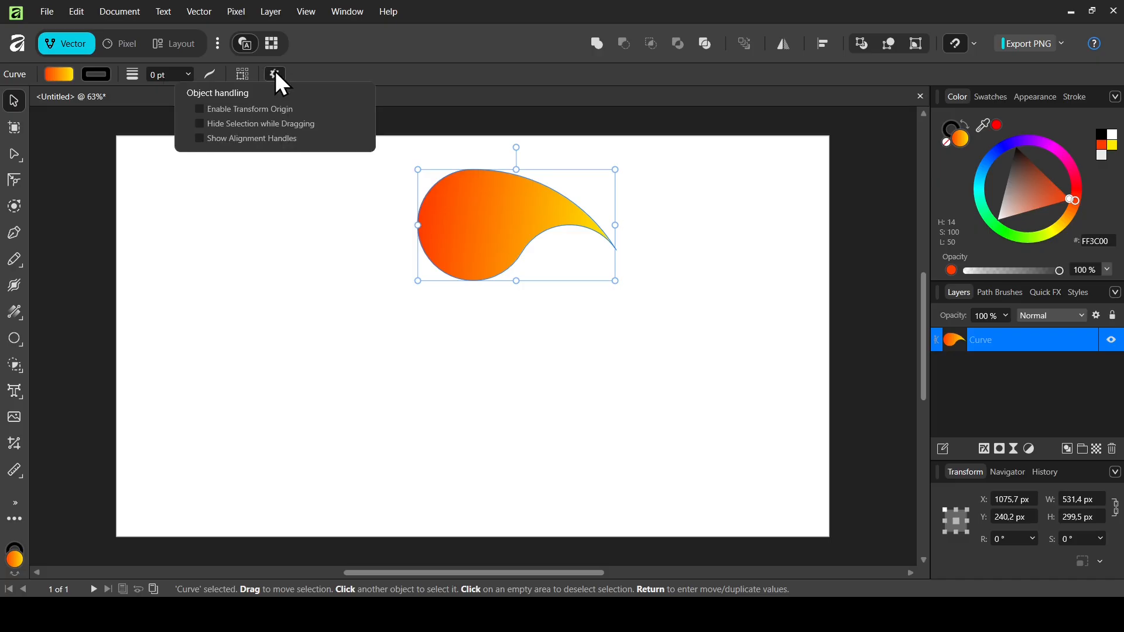
click(260, 110)
drag(519, 227, 475, 336)
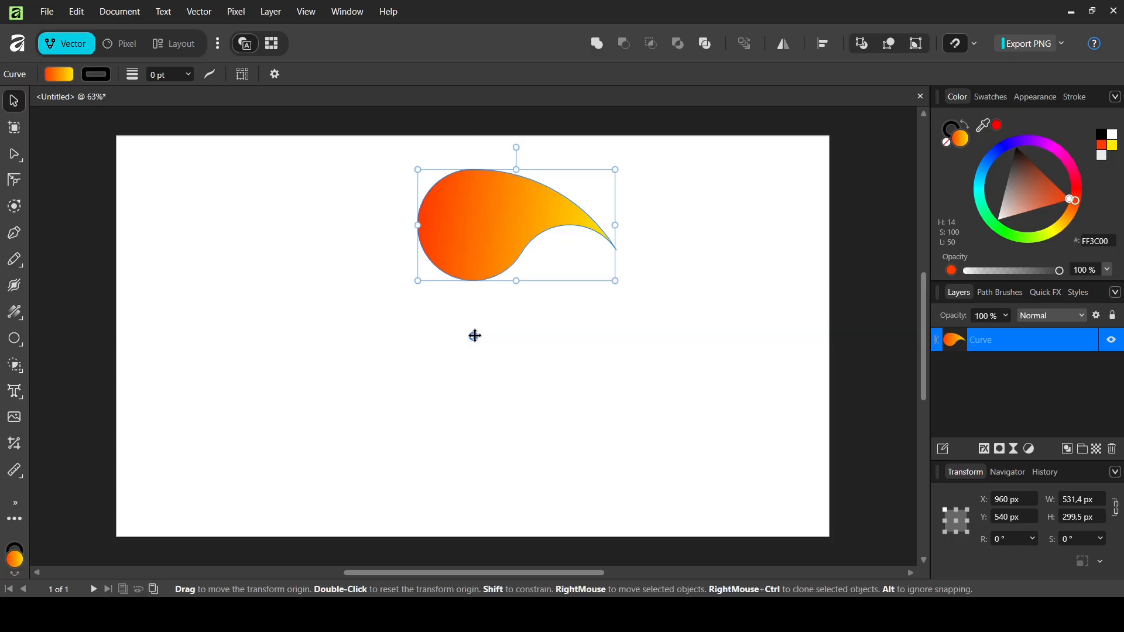
Duplicate the teardrop around the page centre using Move/Duplicate with 5 copies and a rotation of 60°.
key(Return)
click(785, 342)
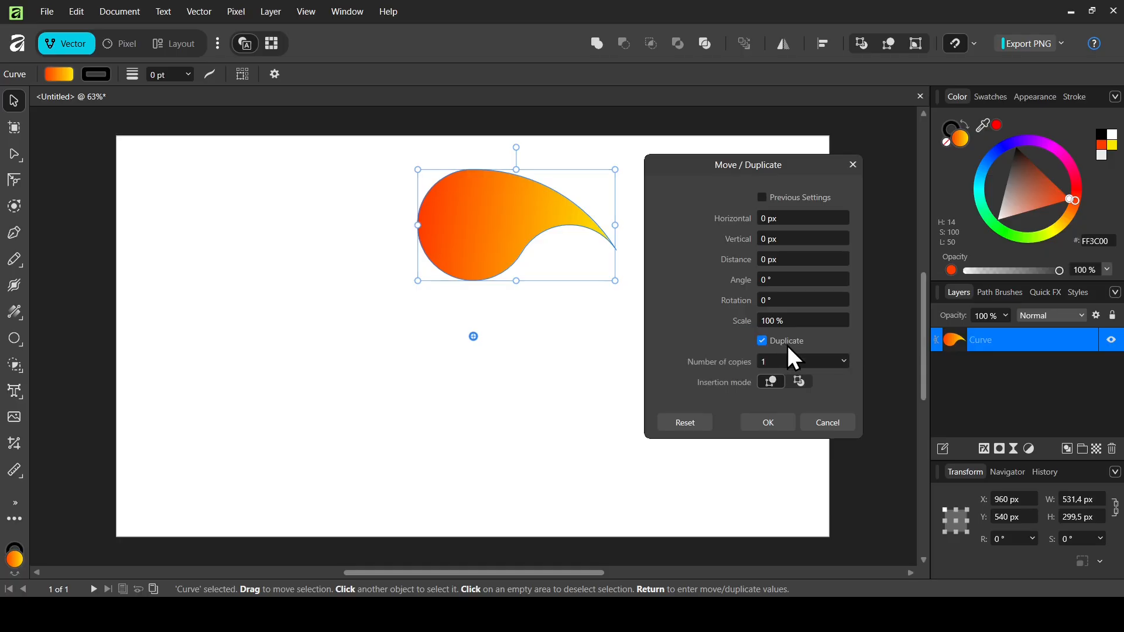
click(789, 361)
text(5)
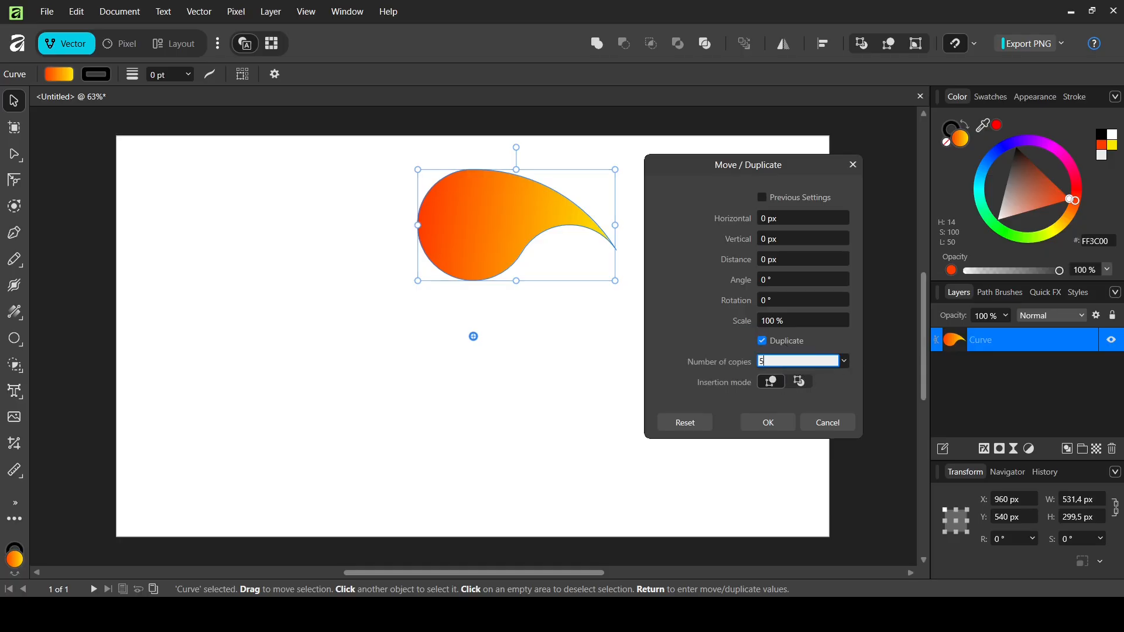
key(Return)
click(803, 298)
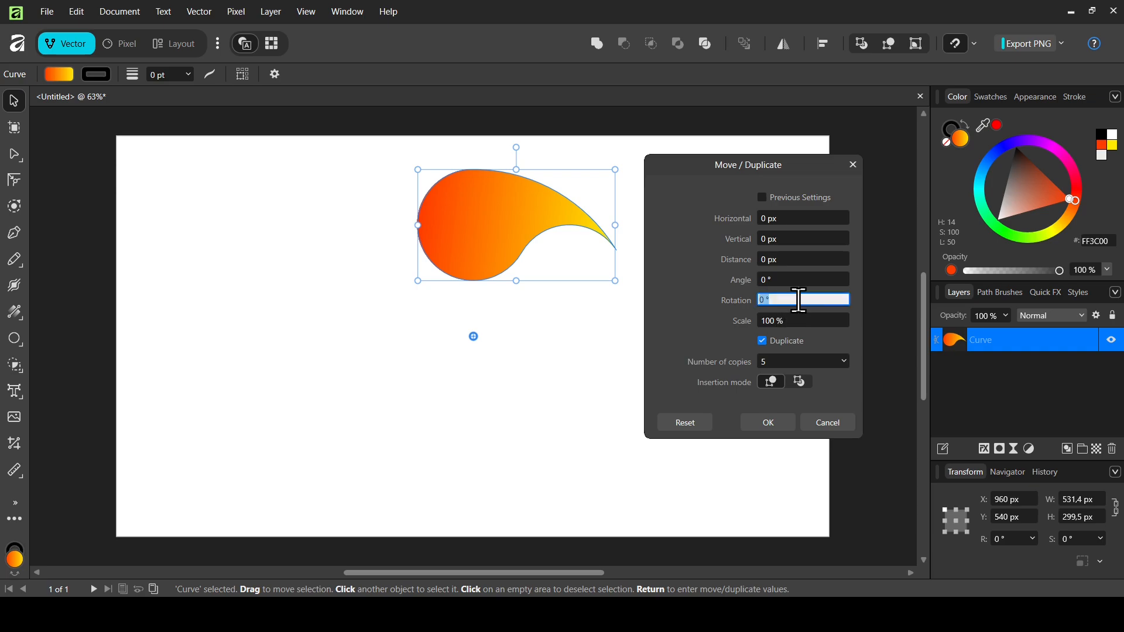
text(60)
key(Return)
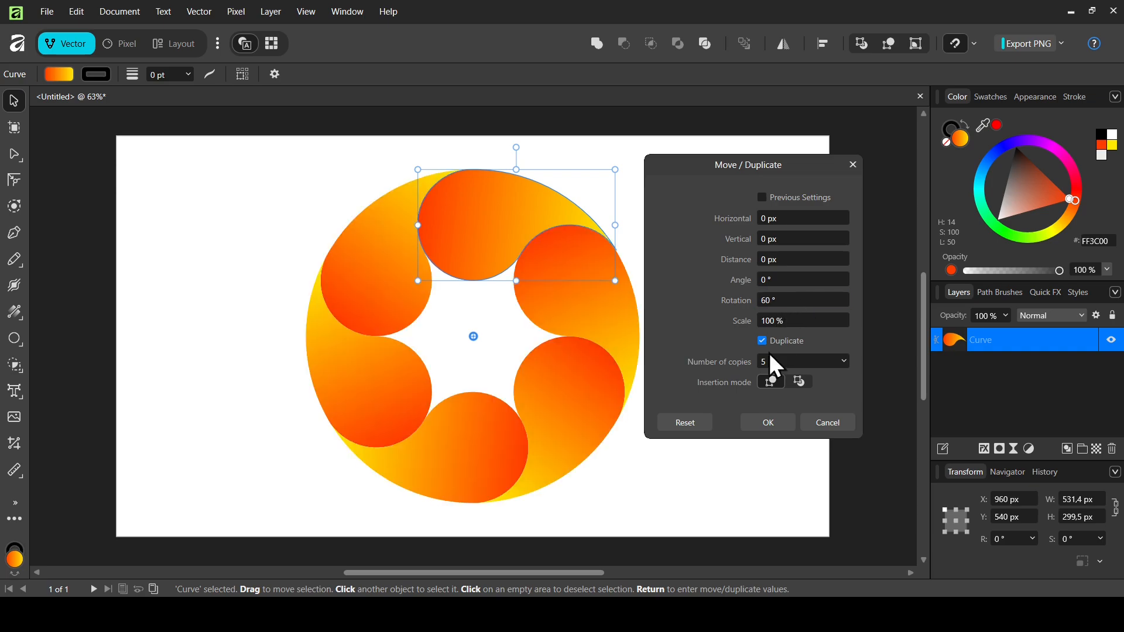
click(759, 430)
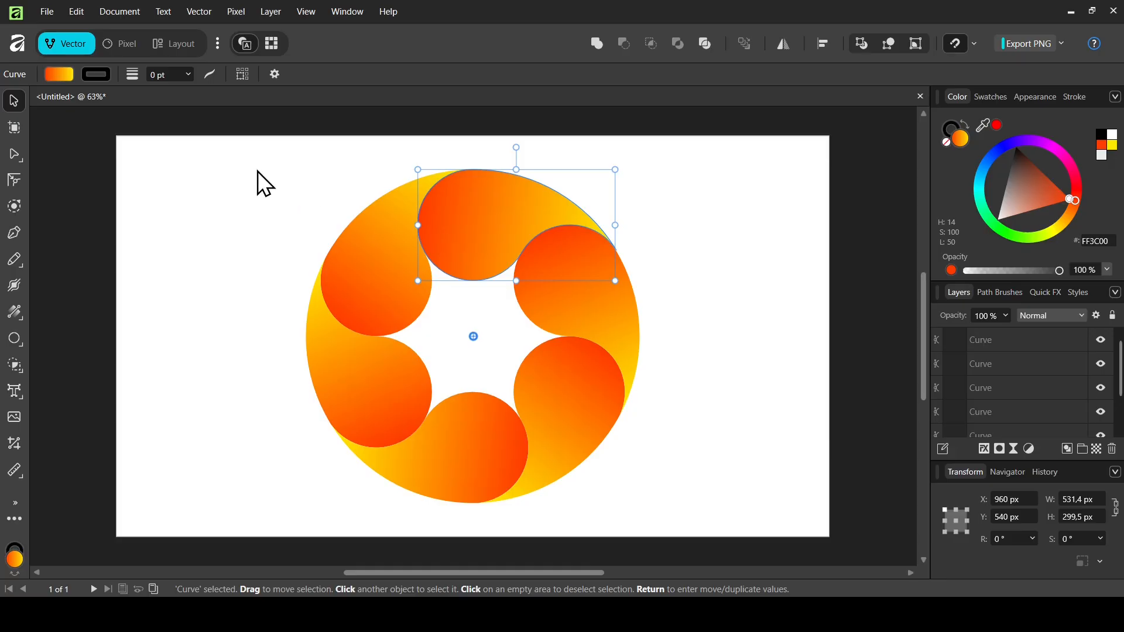
Select all six teardrop shapes and group them.
drag(257, 170, 715, 521)
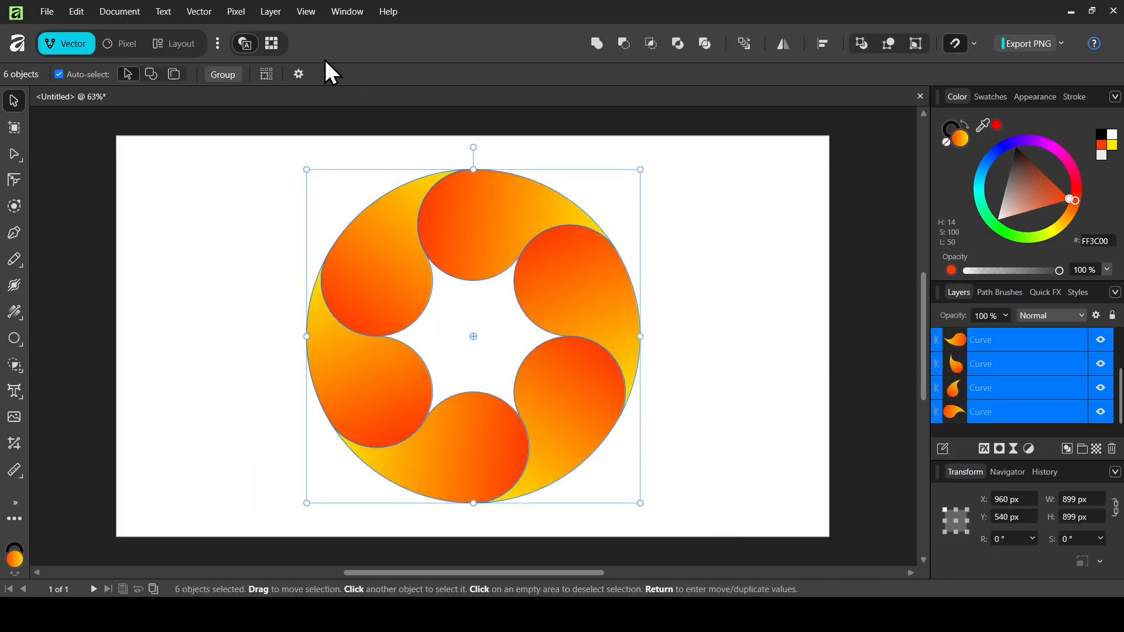
click(227, 79)
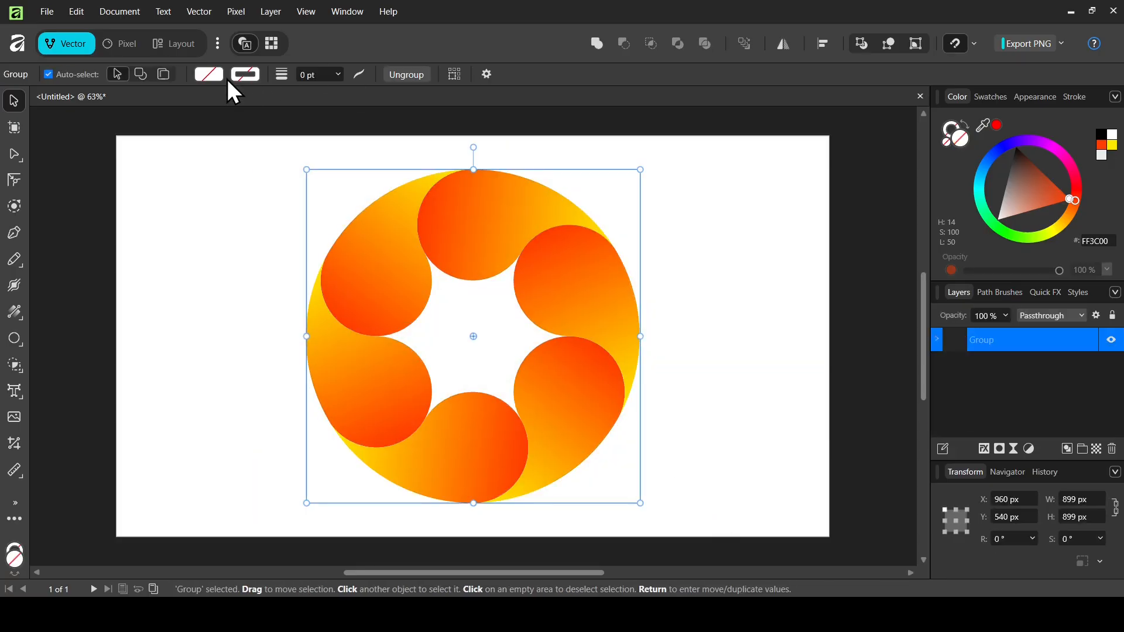